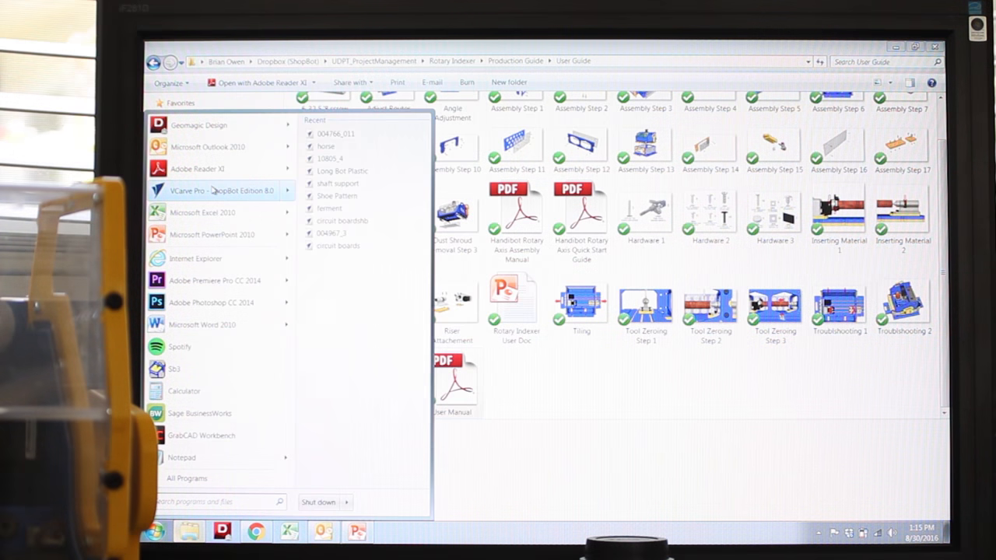
- Launch VCarve Pro and create a new job 6 in wide, 8 in high, 0.75 in thick
click(214, 191)
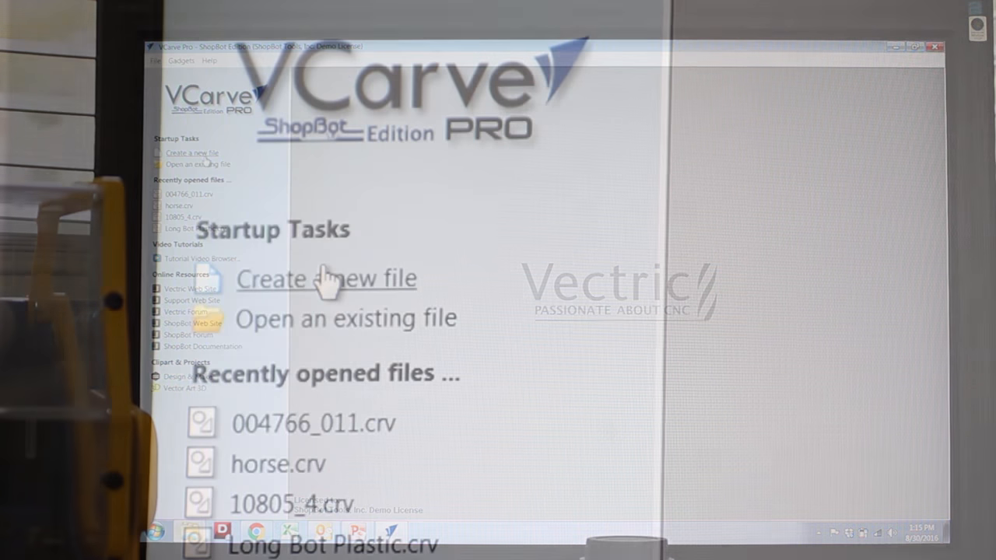
click(326, 280)
double_click(467, 148)
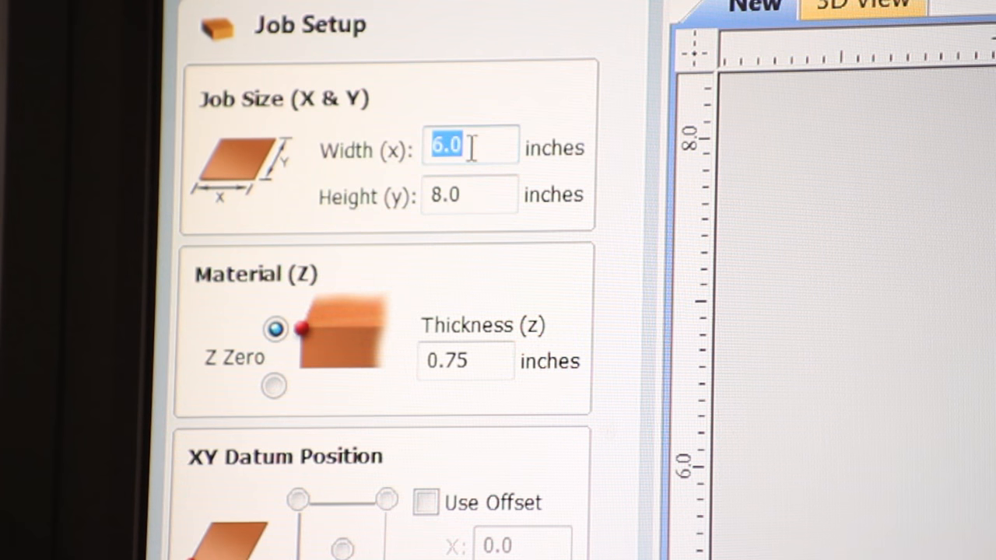
text(6)
key(Tab)
text(8)
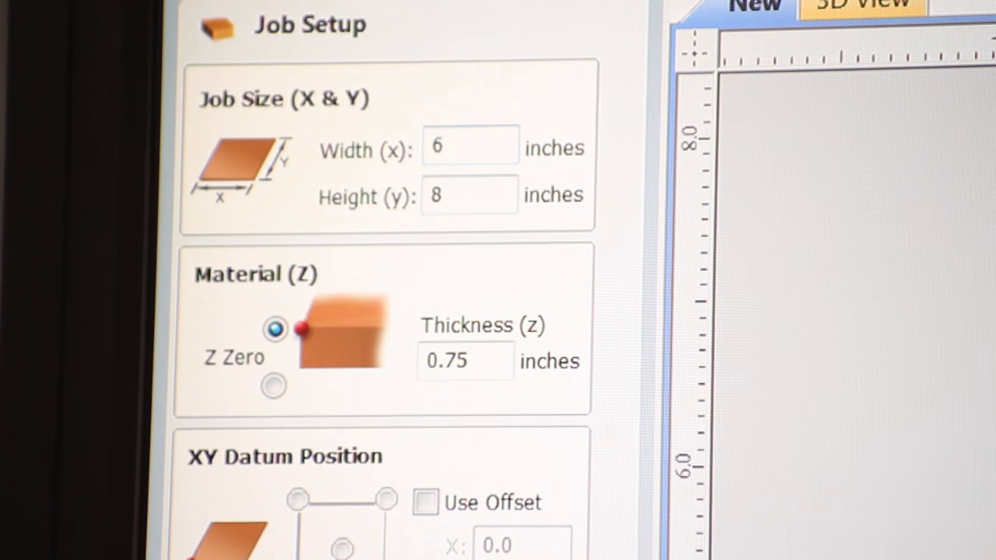
key(Tab)
text(0.)
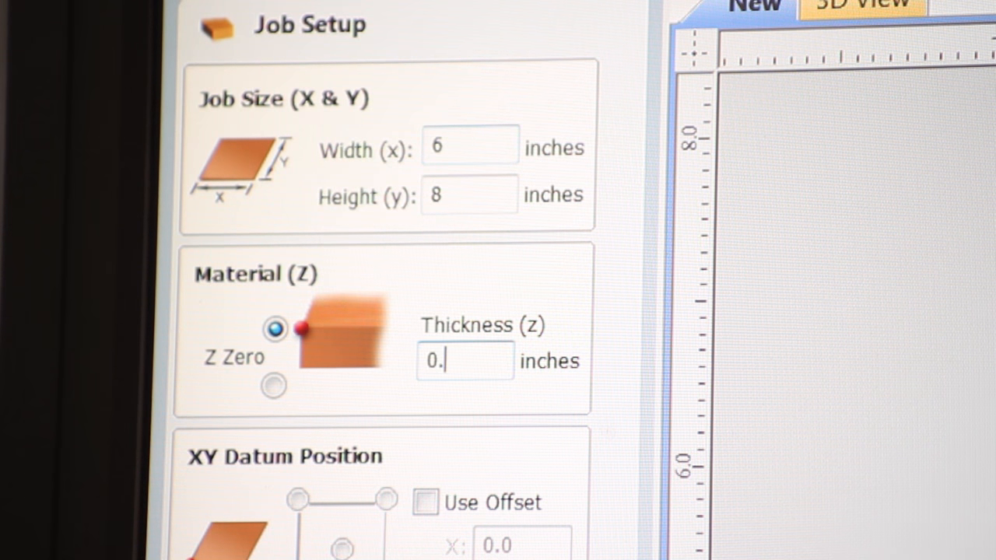
text(75)
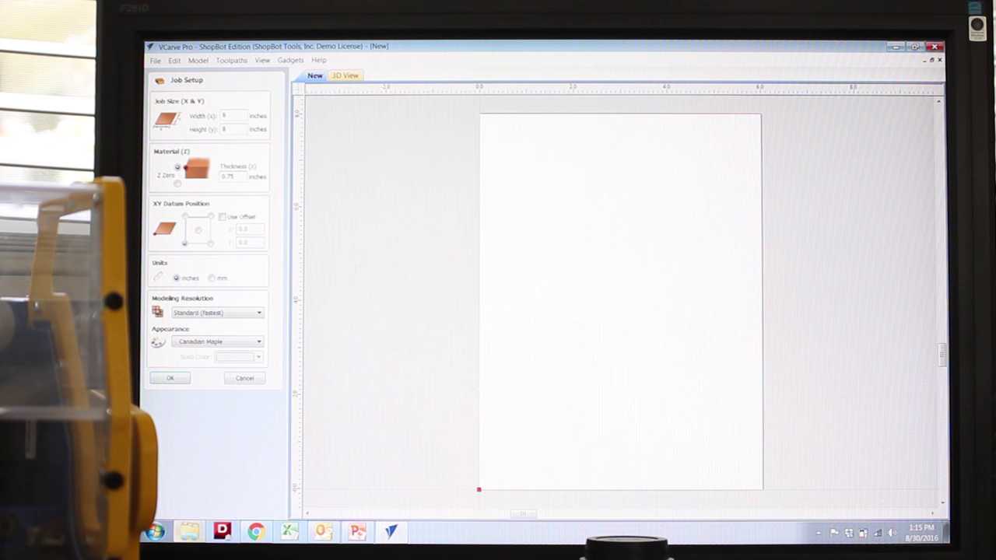
key(Return)
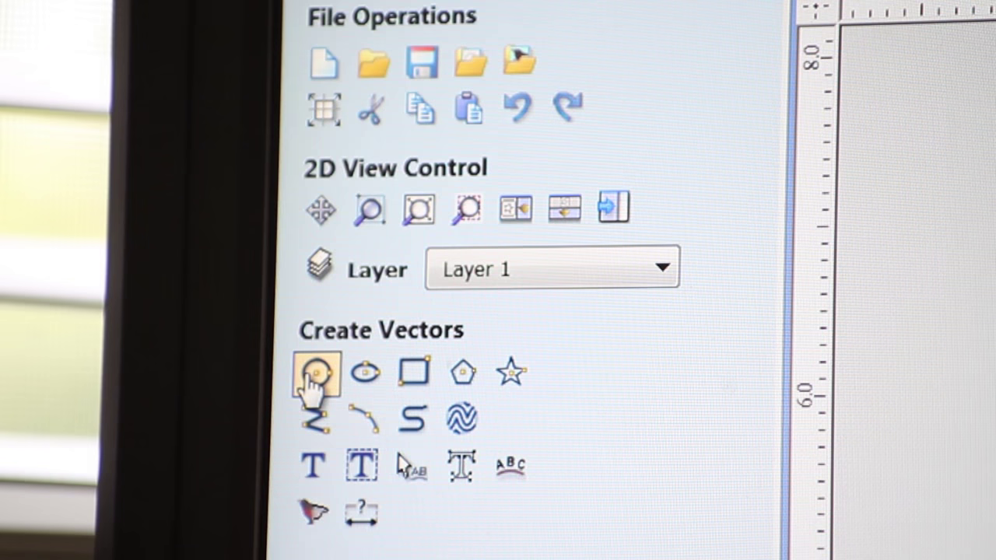
- Draw a circle of roughly 2 in diameter and centre it on the material
click(155, 192)
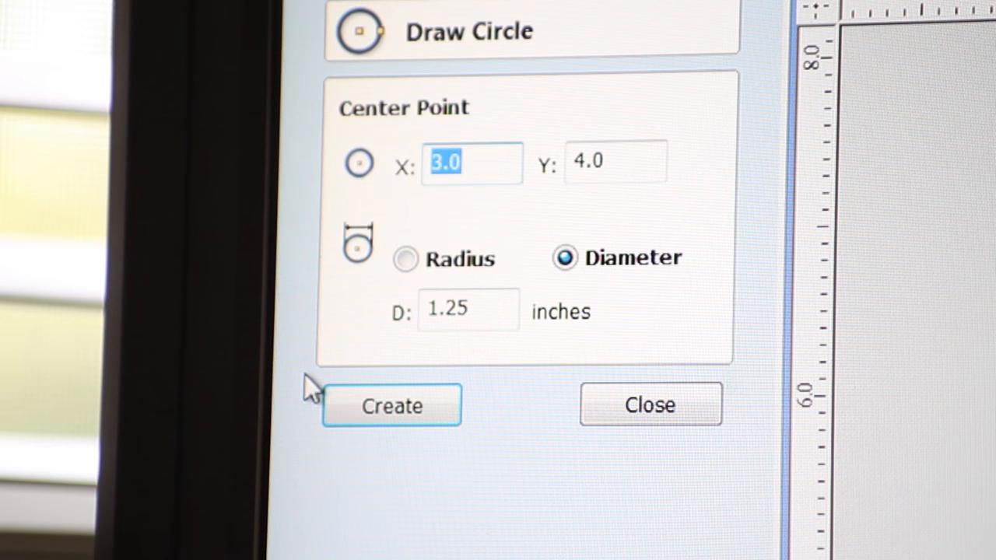
double_click(467, 309)
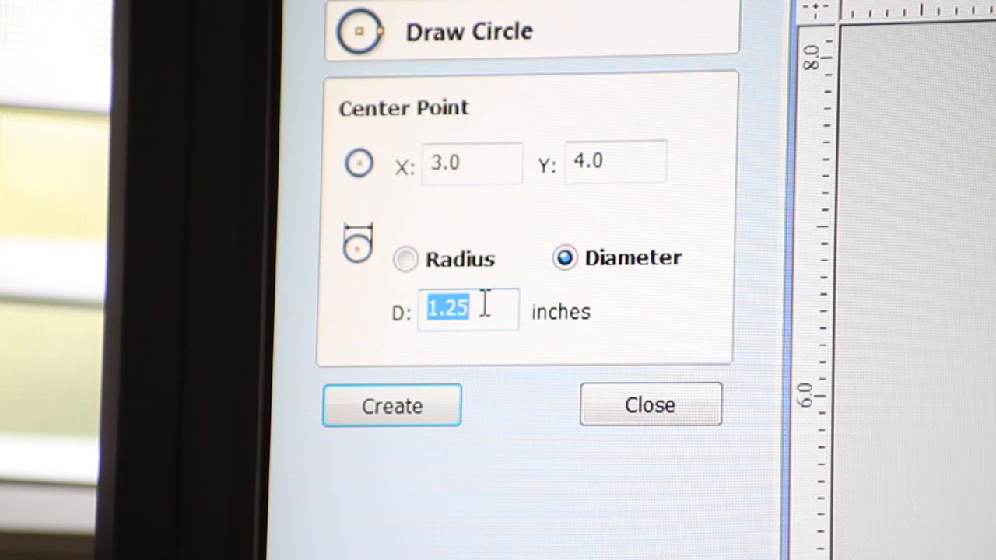
key(BackSpace)
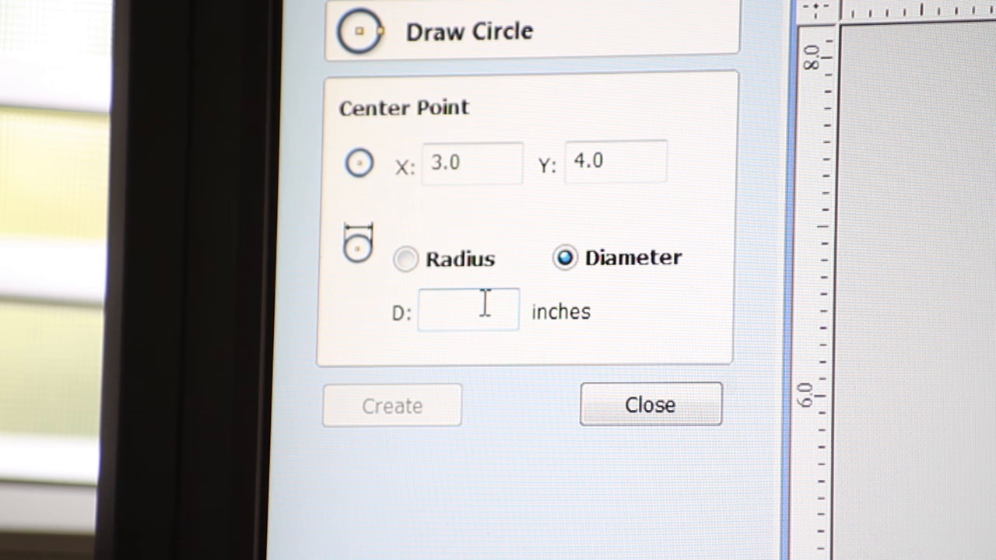
text(1.99)
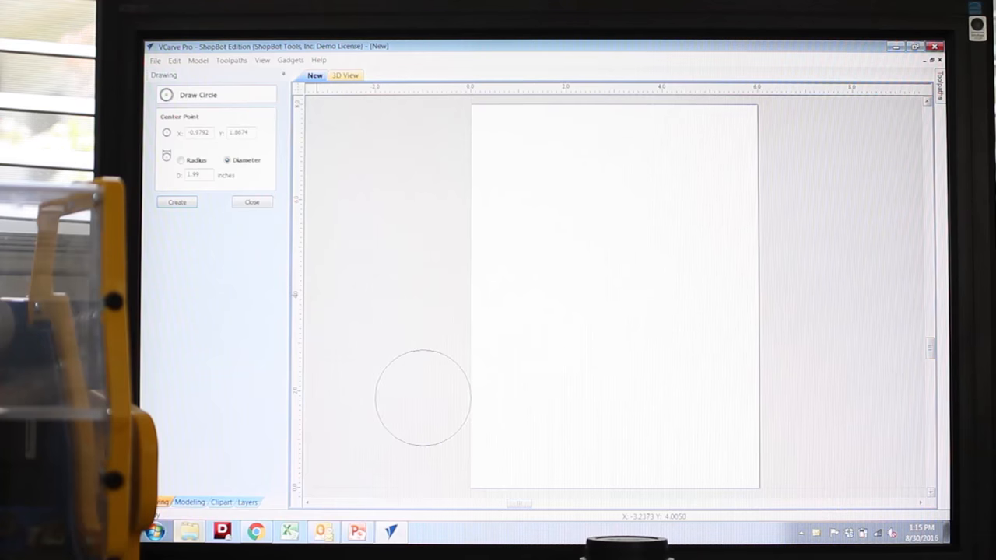
click(251, 203)
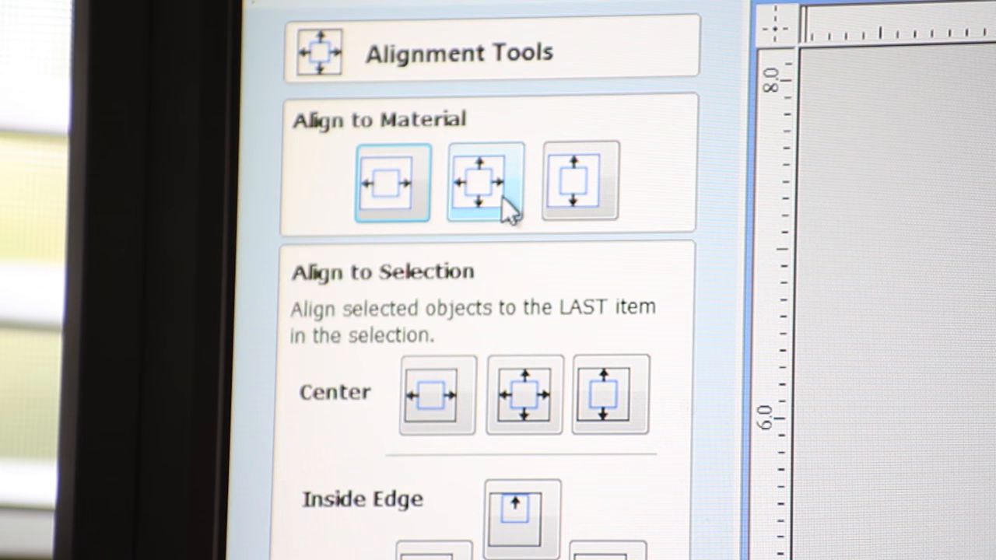
click(502, 196)
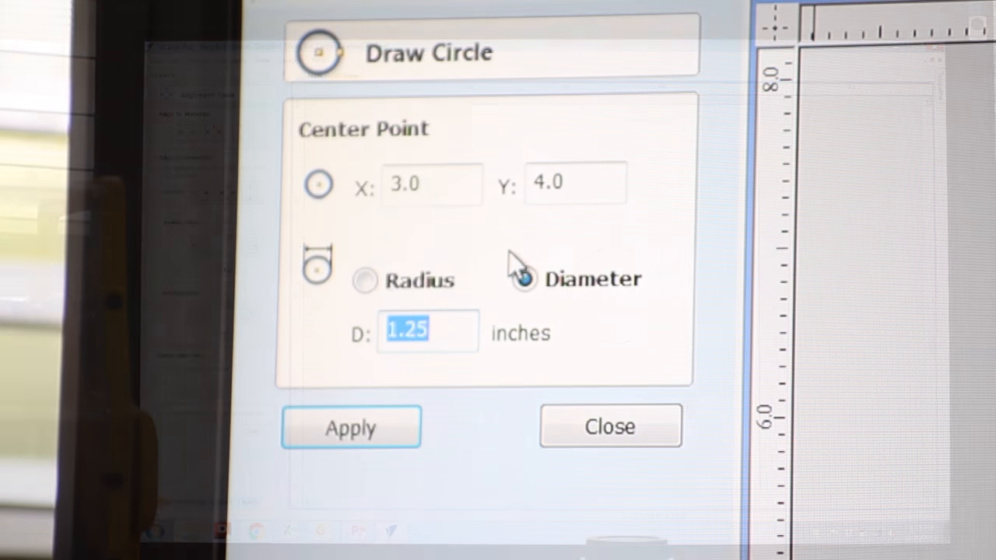
text(2.197)
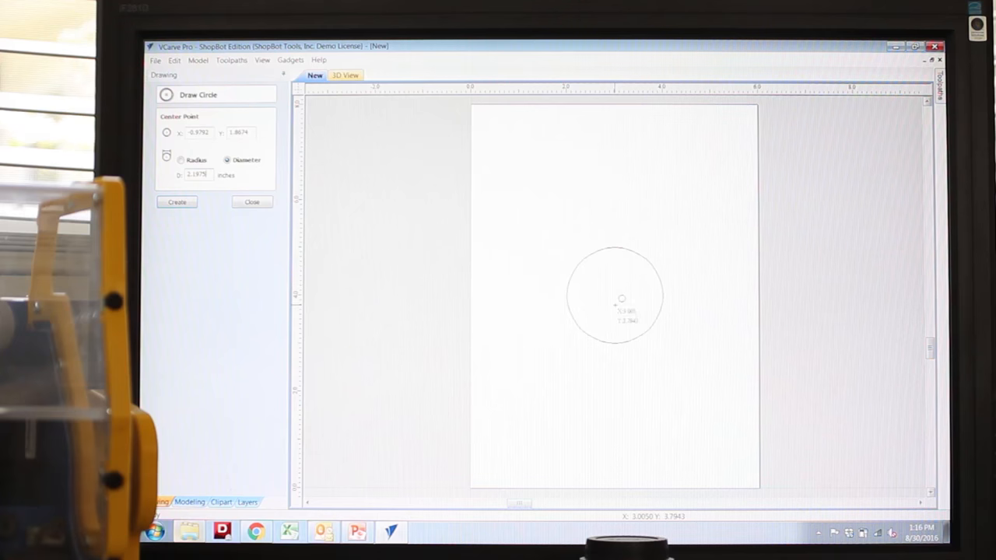
- Apply the 2.1975 in diameter, then add a 1.25 in circle centred at X 3.0, Y 4.0
click(247, 204)
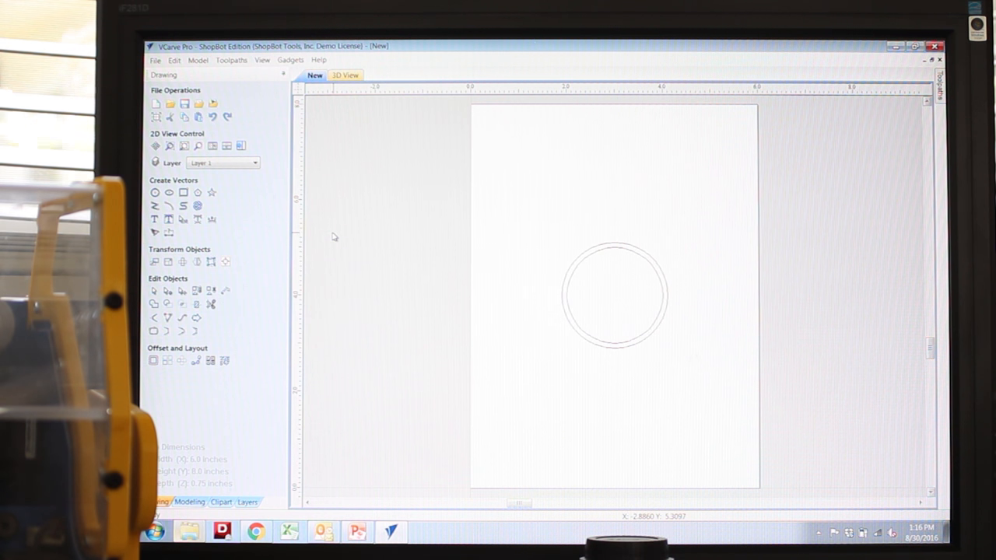
click(168, 192)
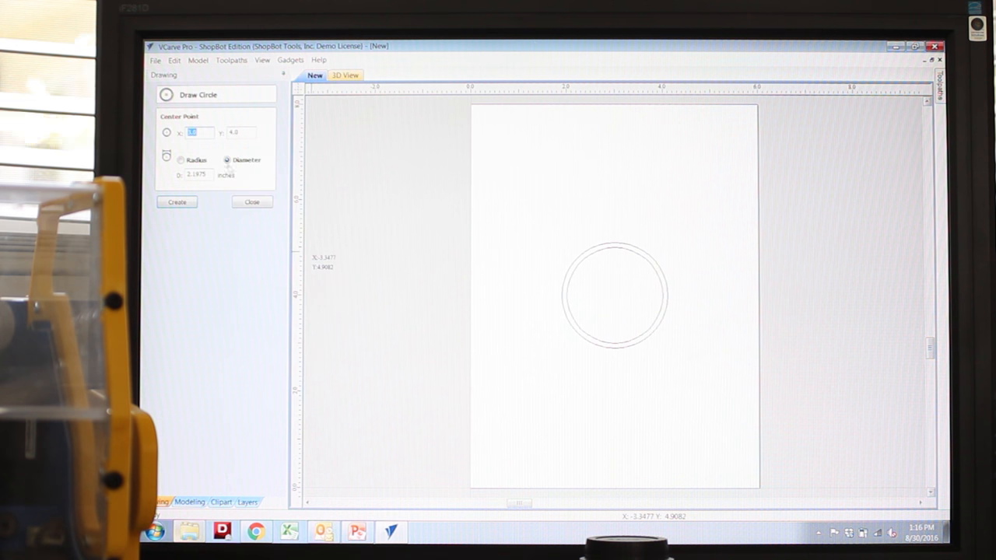
drag(614, 298, 661, 297)
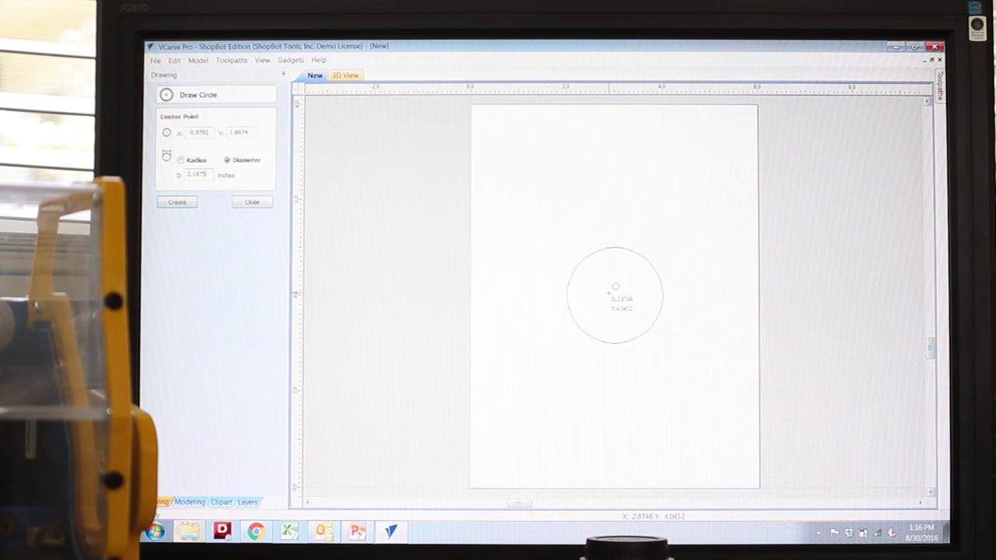
click(251, 203)
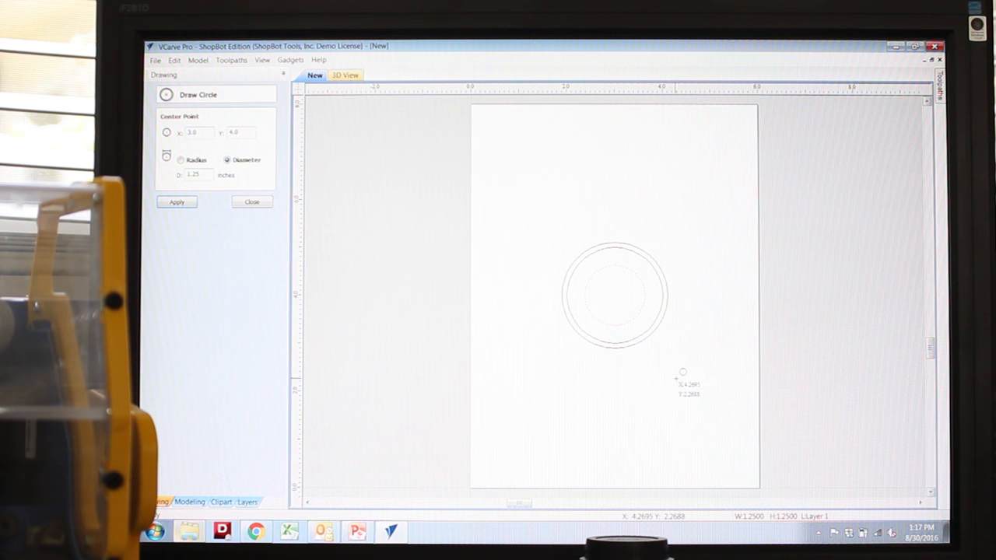
- Resize the centre circle to 1.385 in across with Link XY kept on
click(251, 202)
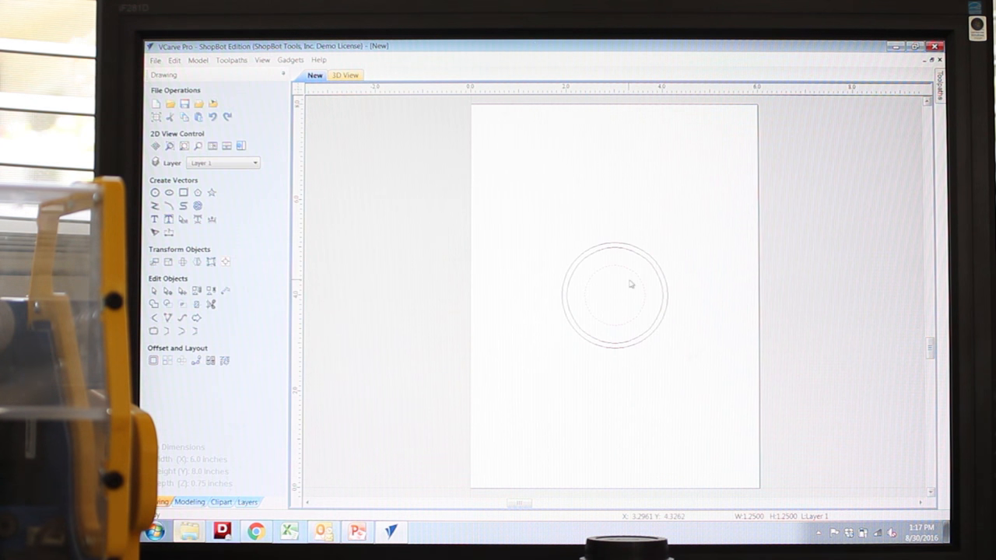
click(154, 262)
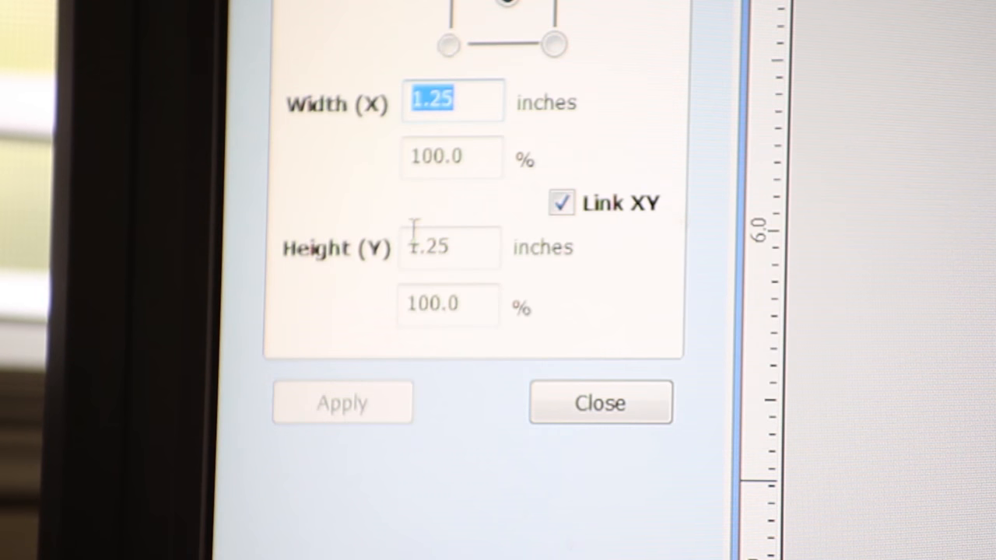
text(1)
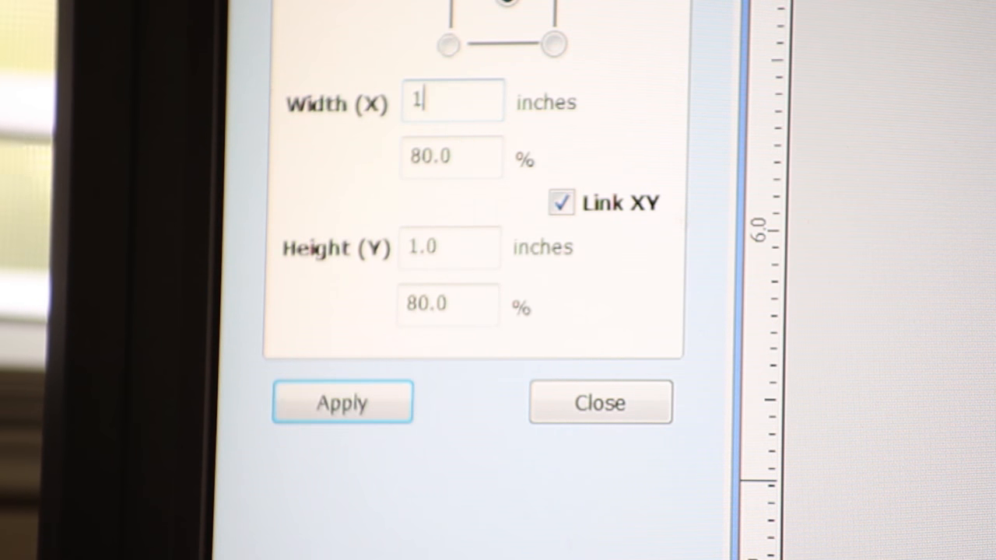
text(.385)
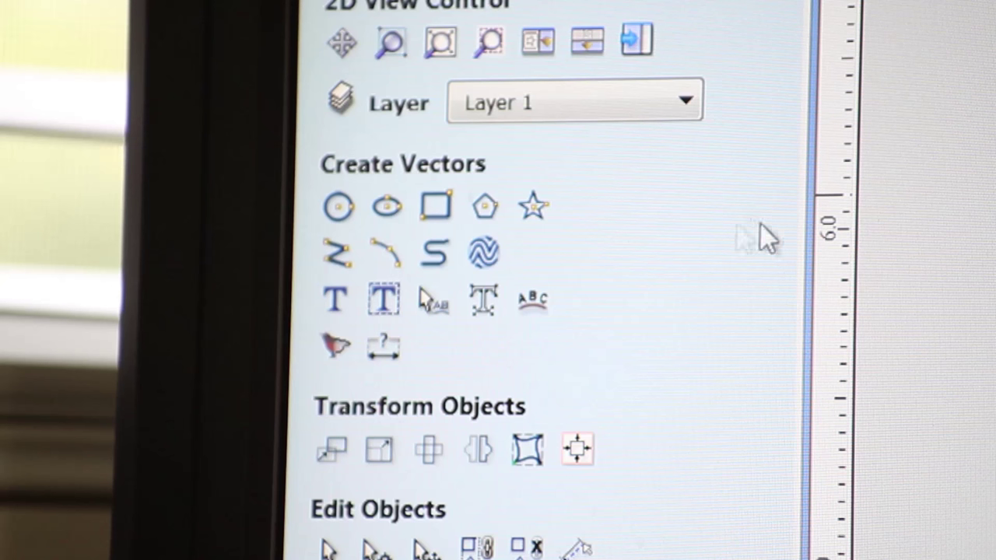
- Draw a short vertical line starting at the rings' centre and running downward
click(337, 255)
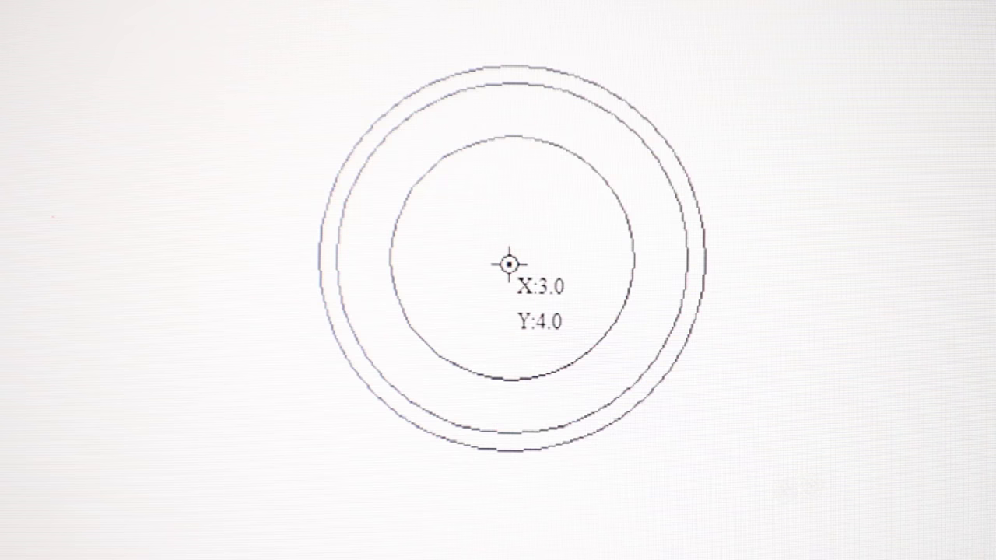
click(509, 270)
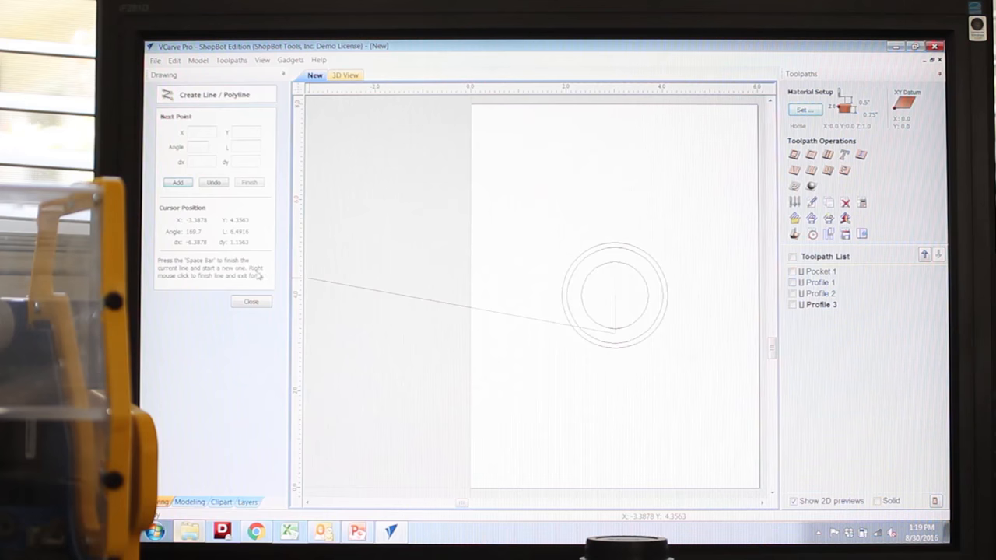
click(250, 302)
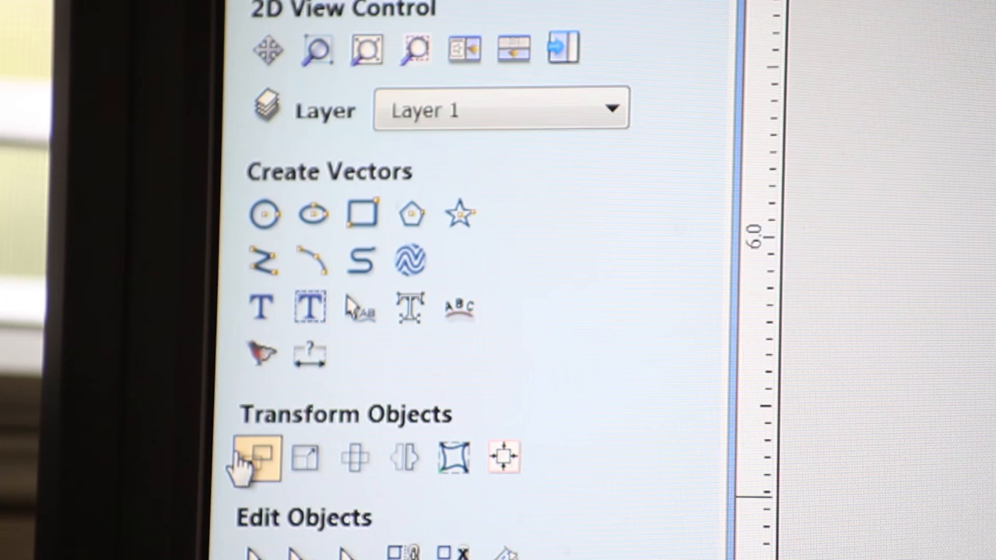
- Move the line 0.9 in right (relative X) and pull its lower end to the outer circle
click(168, 262)
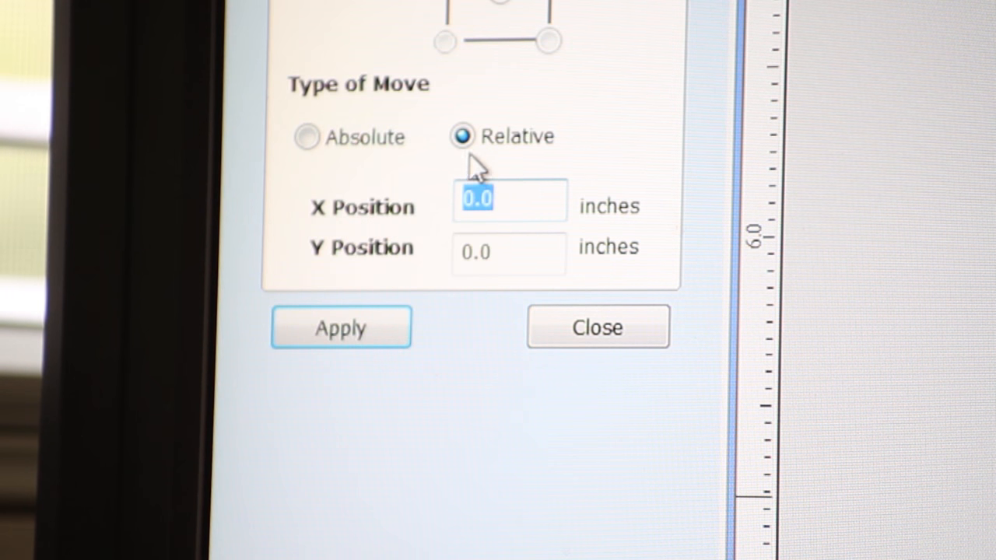
text(0)
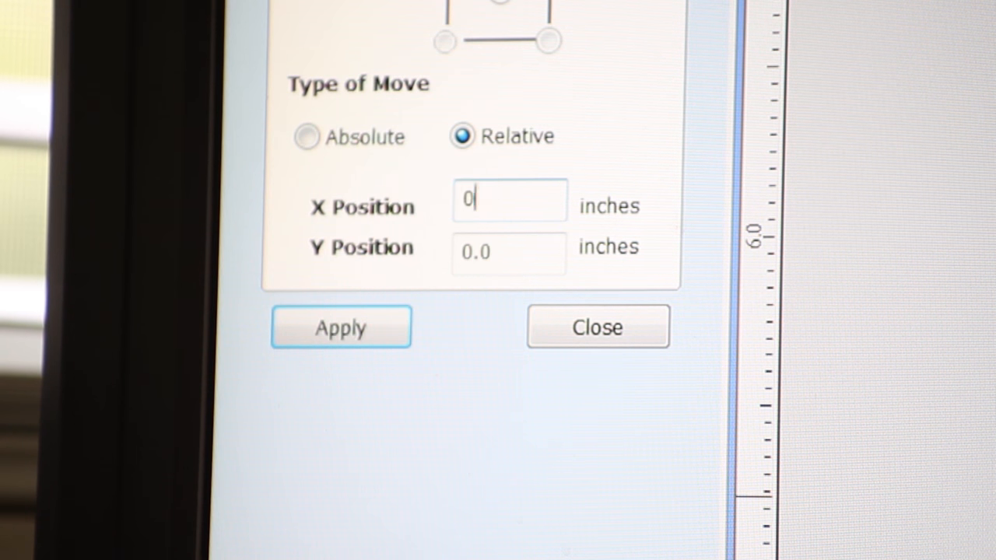
text(.9)
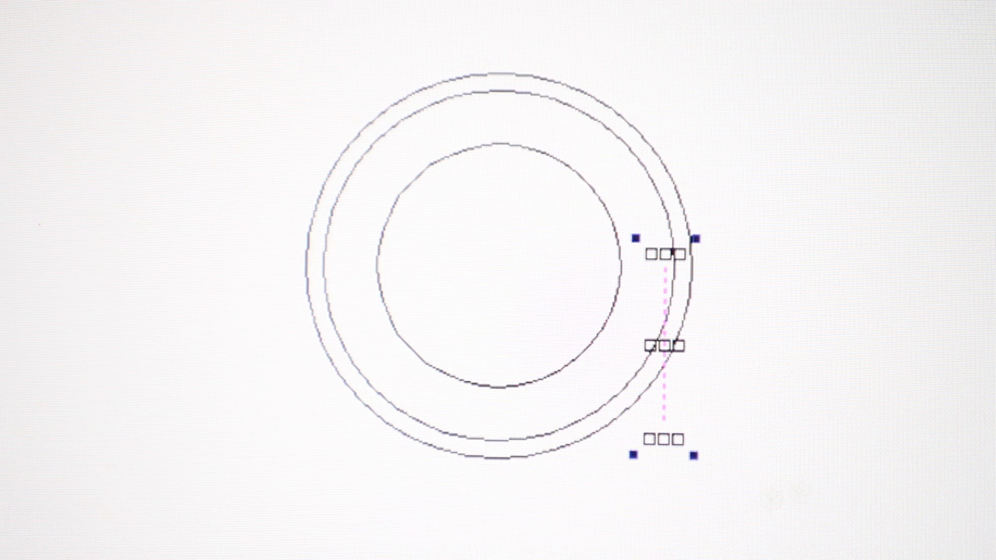
click(669, 251)
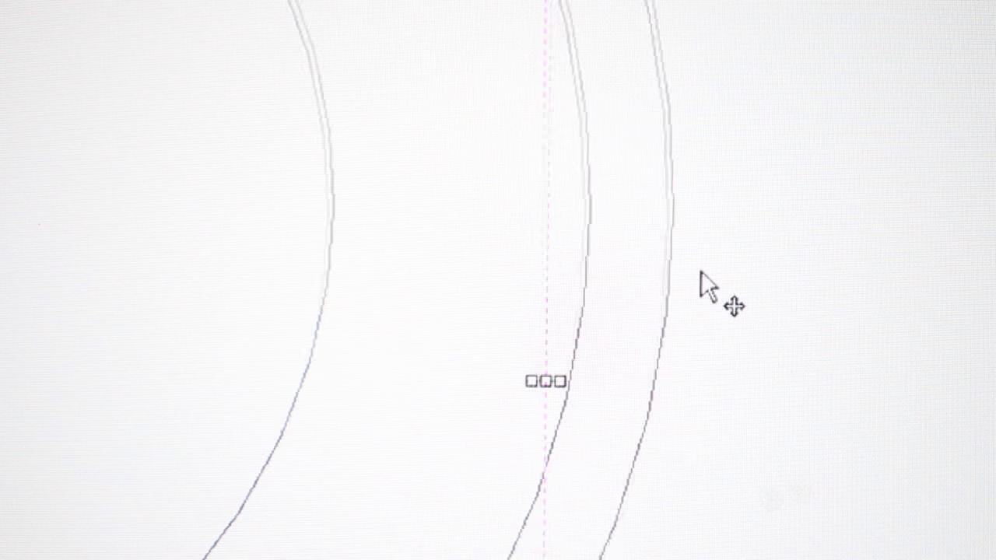
scroll(750, 144, down, 5)
scroll(731, 31, down, 5)
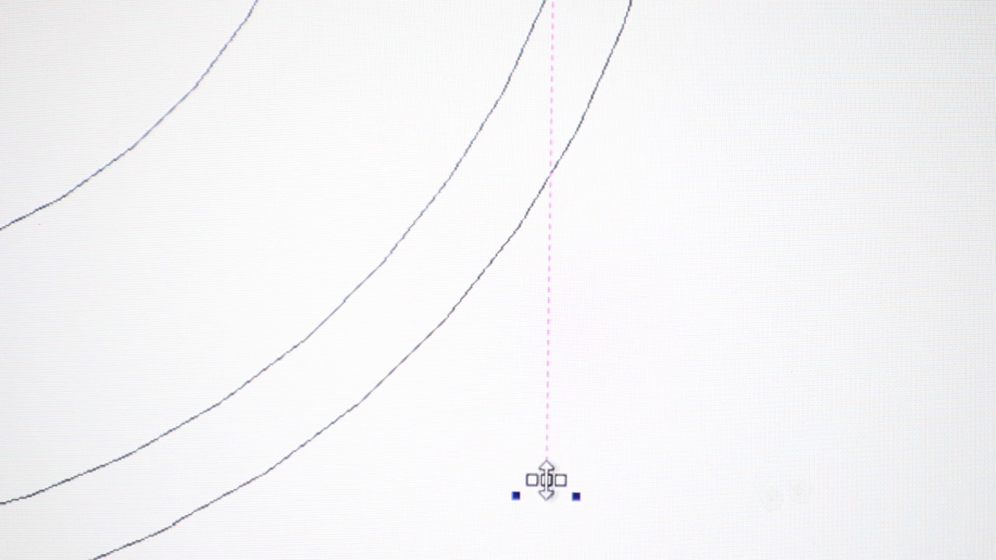
drag(546, 480, 551, 175)
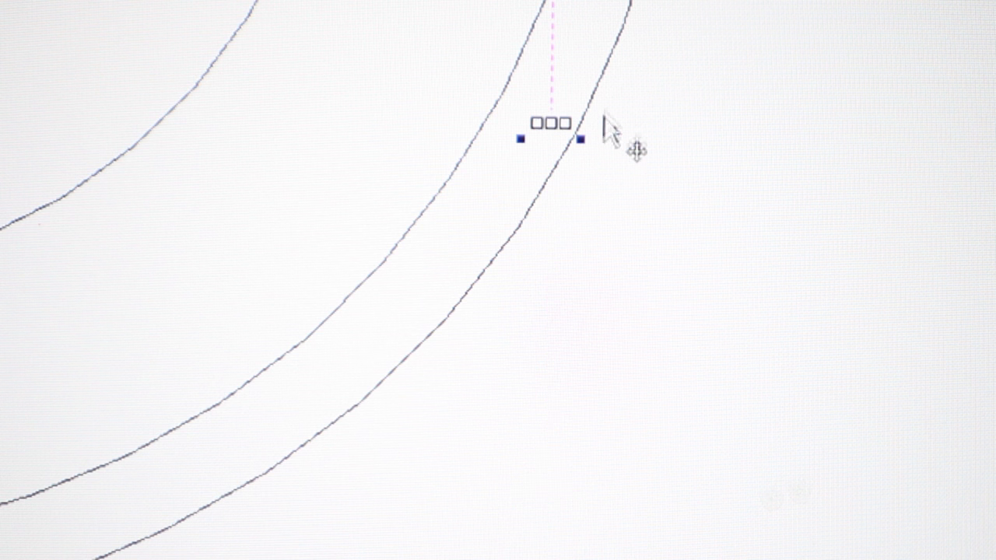
scroll(606, 357, down, 5)
scroll(607, 416, down, 3)
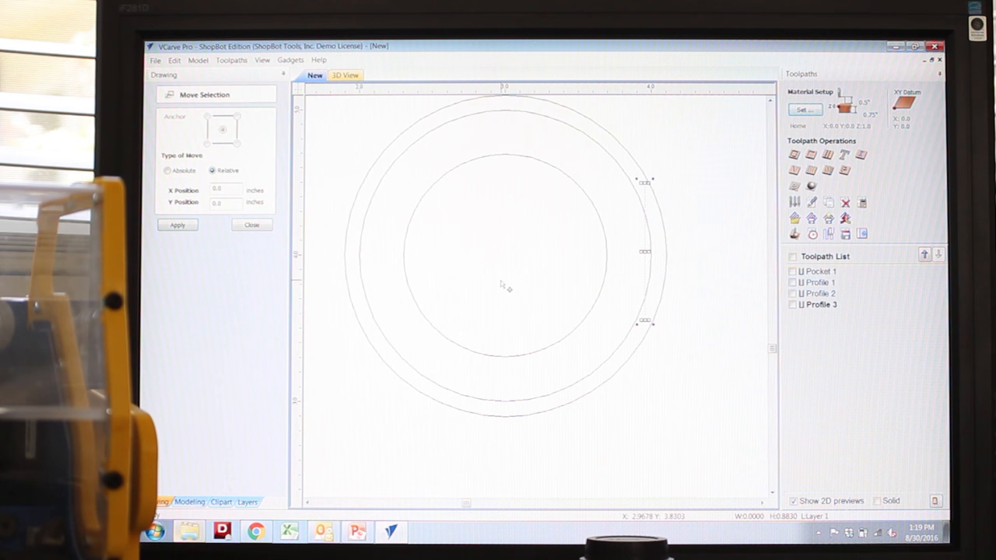
- Trim the middle circle at the line and close it with a straight segment, forming a flat
click(252, 225)
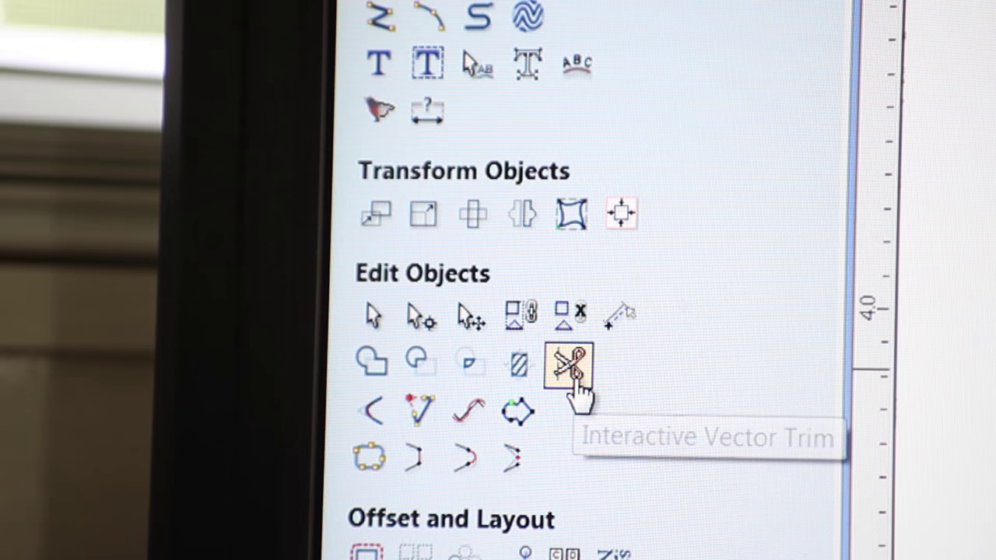
click(211, 305)
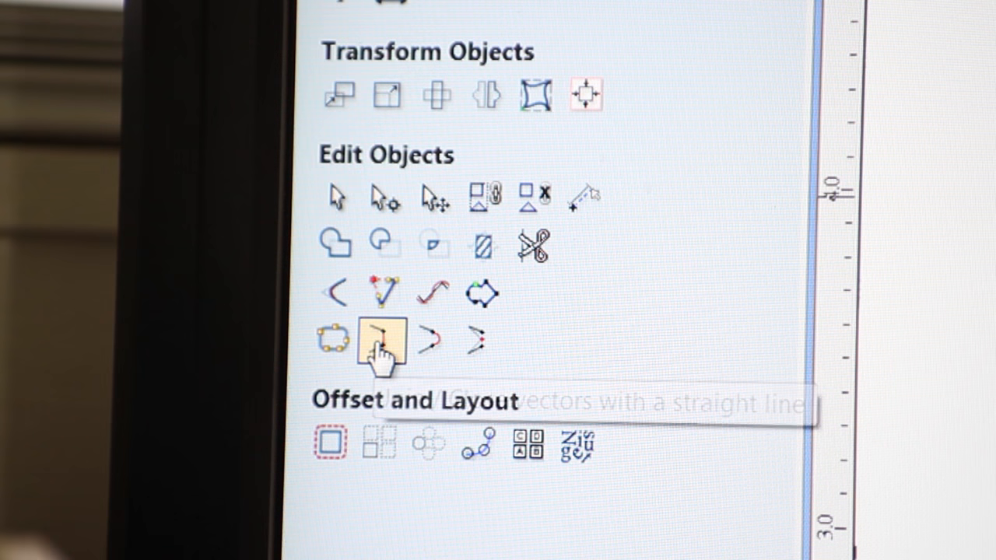
click(381, 342)
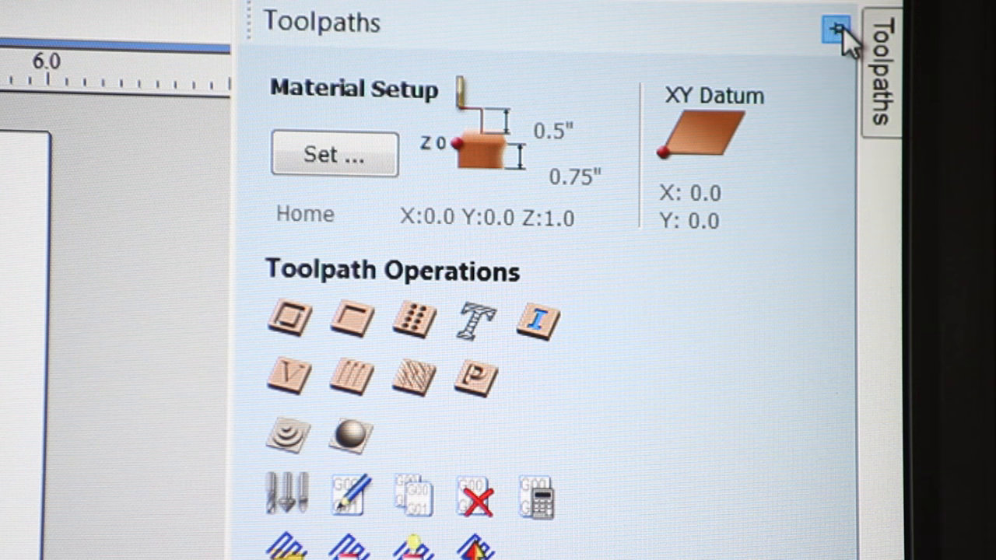
- Pin the Toolpaths panel, start a pocket toolpath and choose the 1/4" Roughing Pass Aluminum bit
click(837, 30)
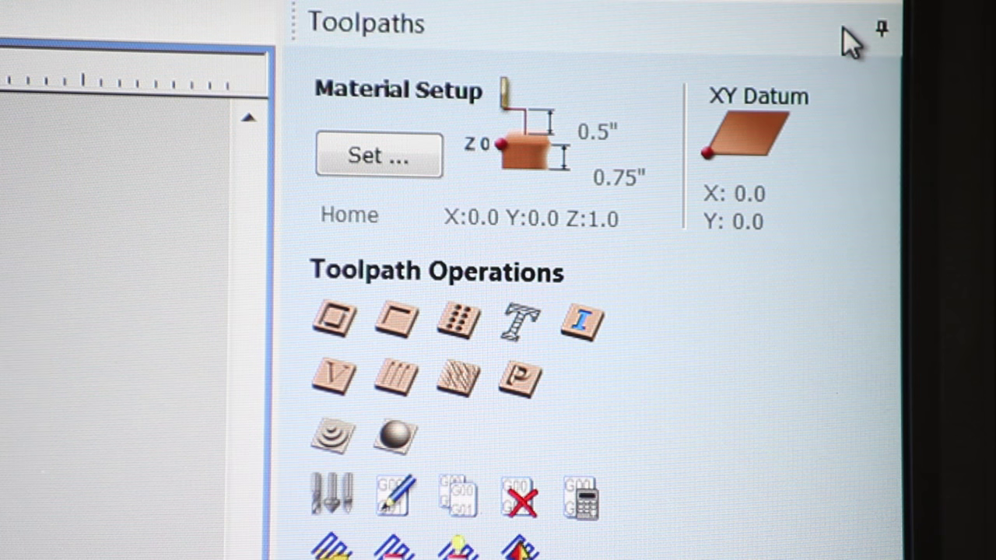
click(396, 320)
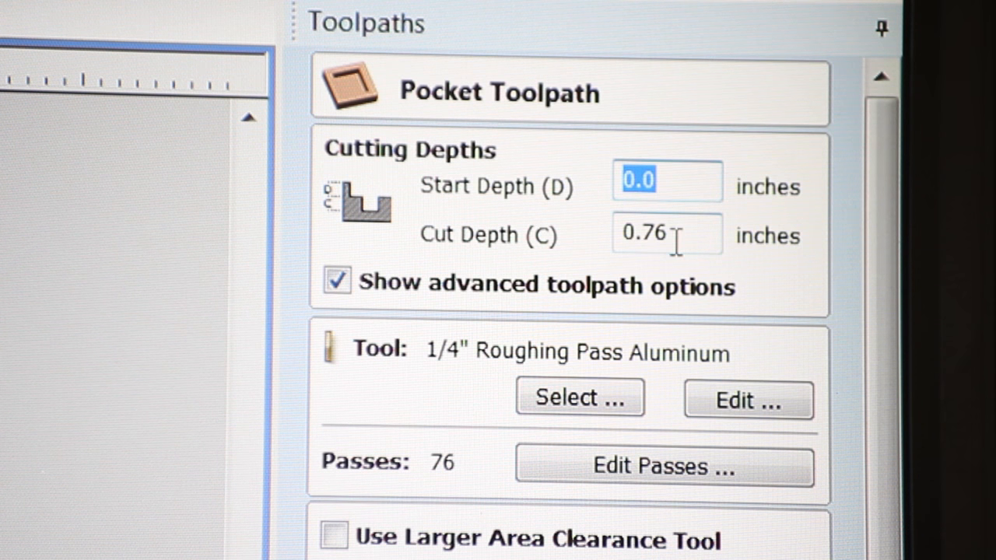
click(579, 399)
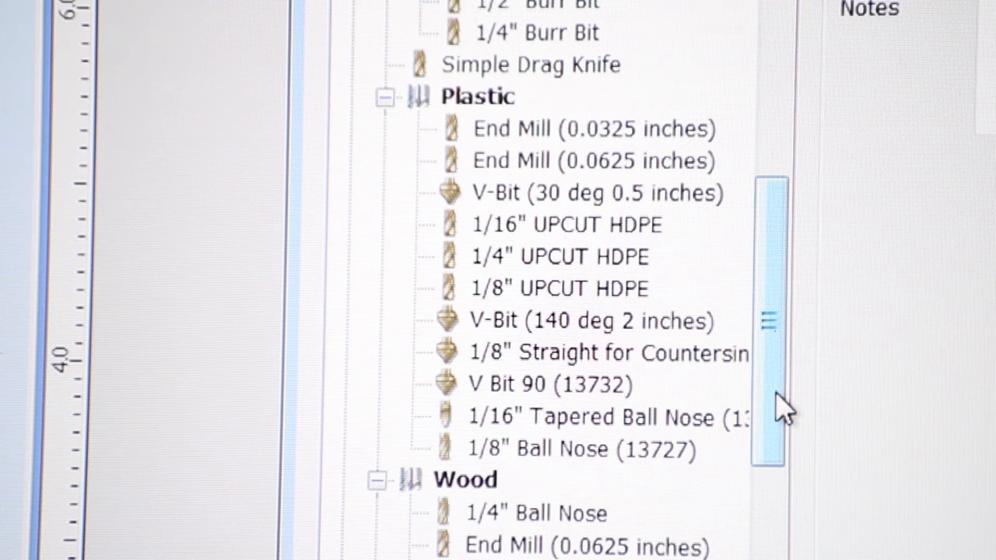
drag(488, 350, 489, 366)
drag(778, 481, 778, 509)
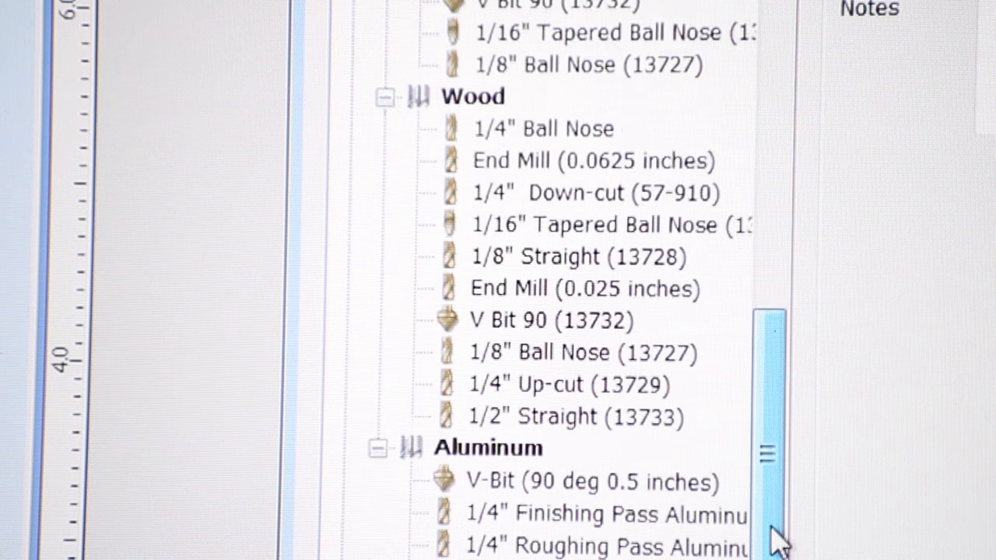
drag(778, 541, 778, 553)
click(622, 515)
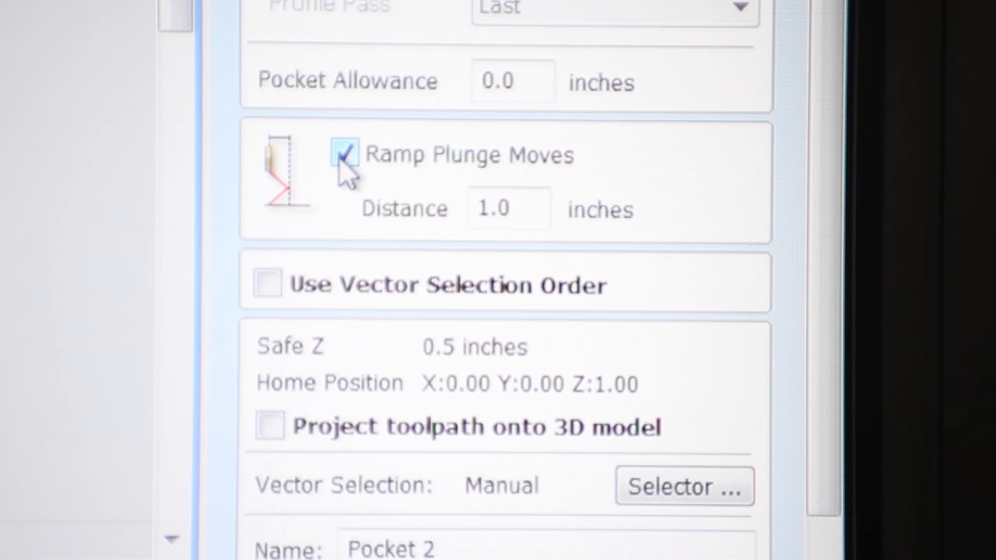
scroll(342, 372, down, 2)
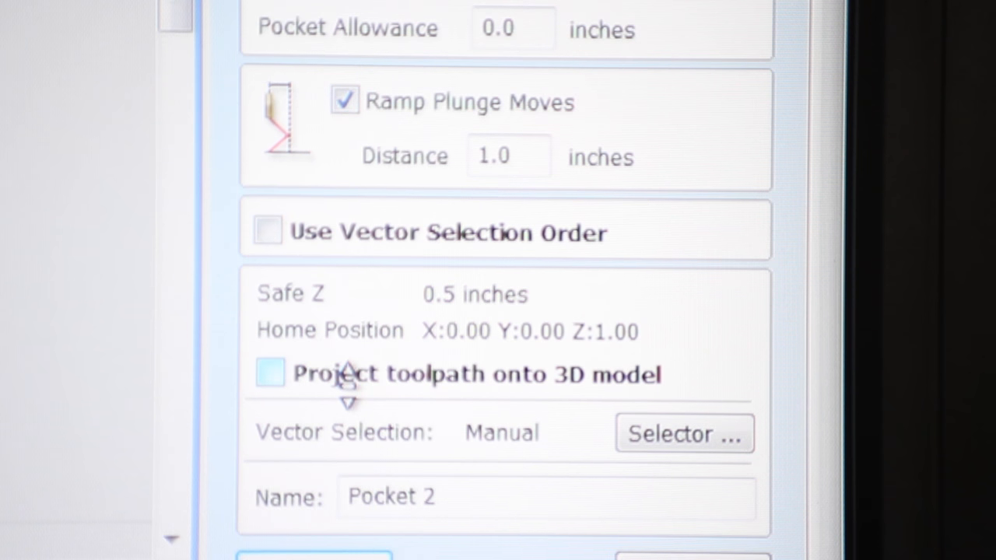
scroll(347, 383, down, 3)
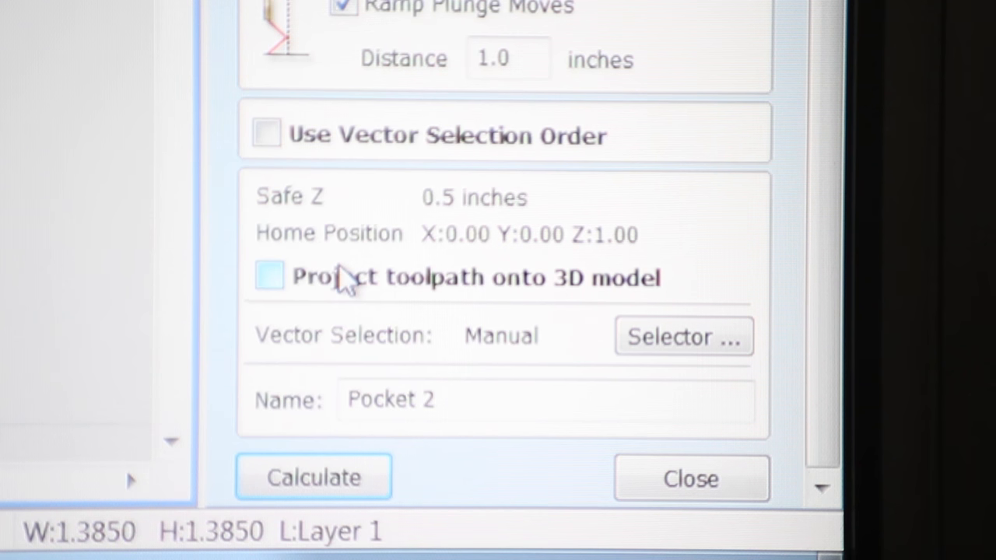
- Calculate the pocket, then set the profile cut depth to 0.5 in with the aluminum roughing tool
click(333, 497)
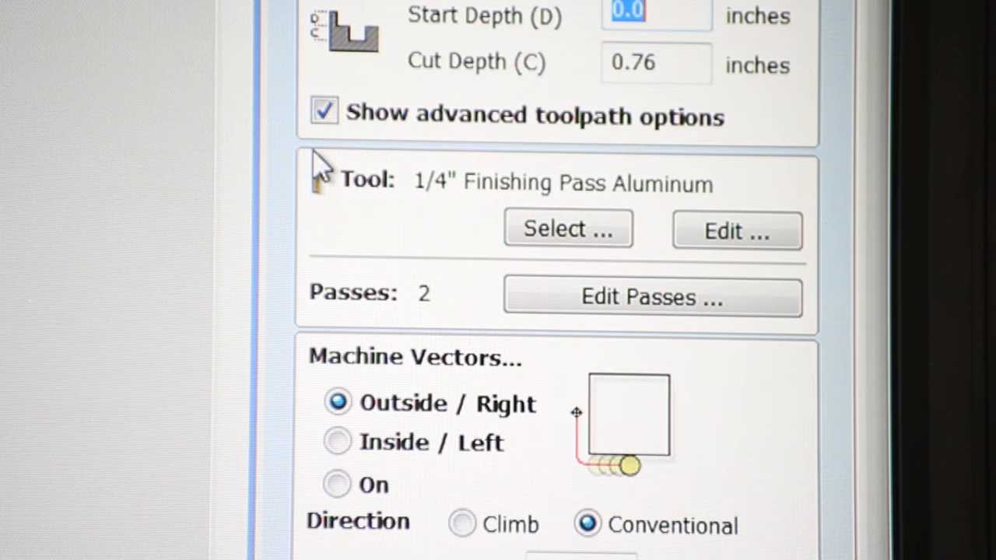
double_click(701, 73)
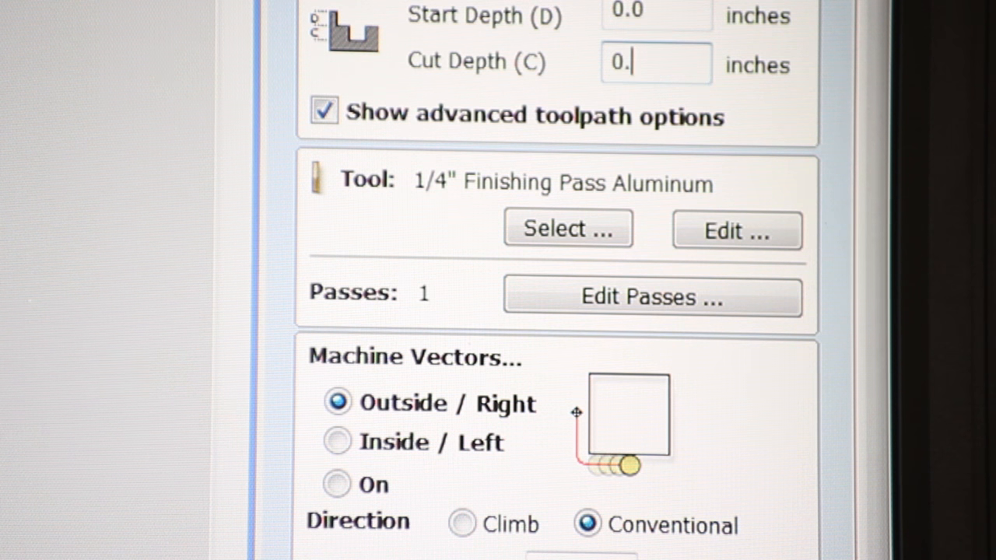
text(5)
key(Tab)
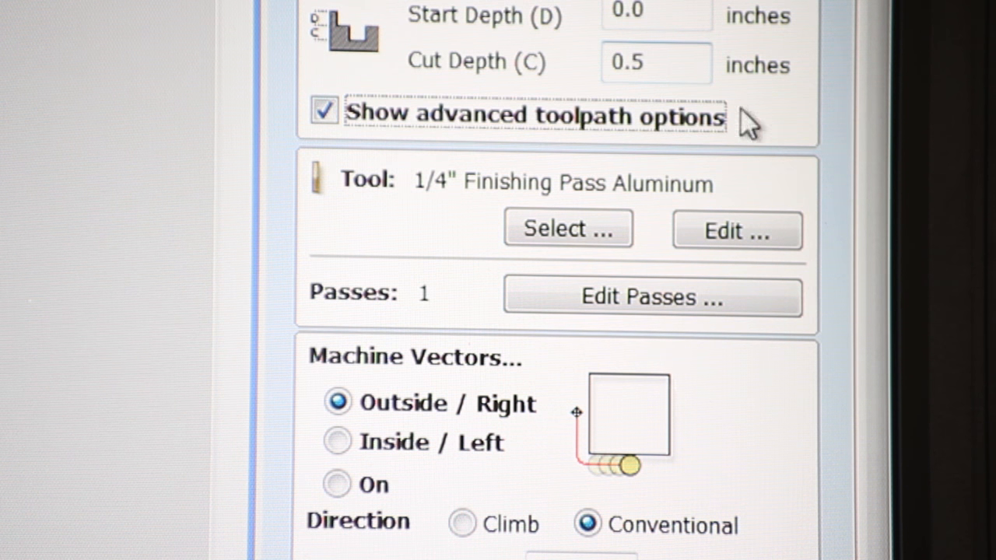
click(536, 247)
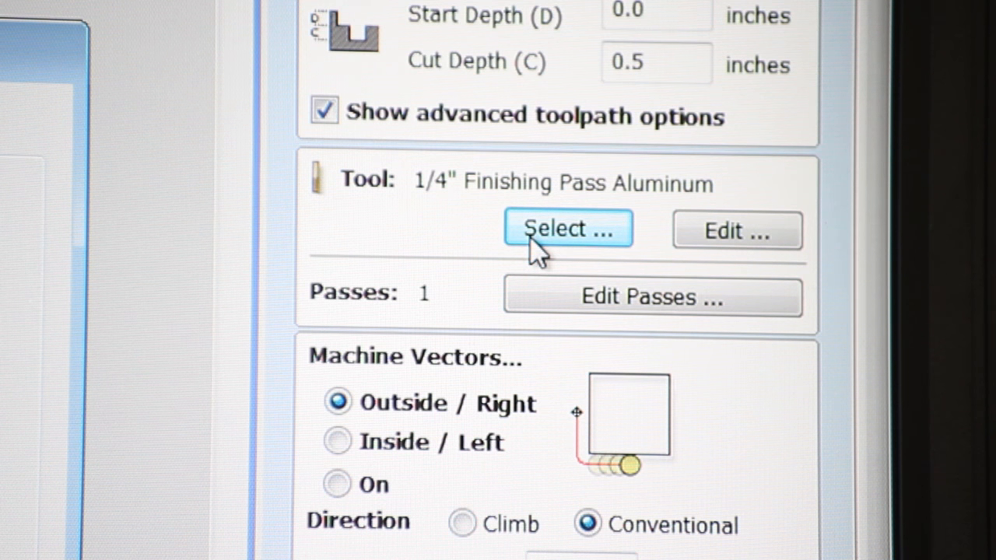
key(Return)
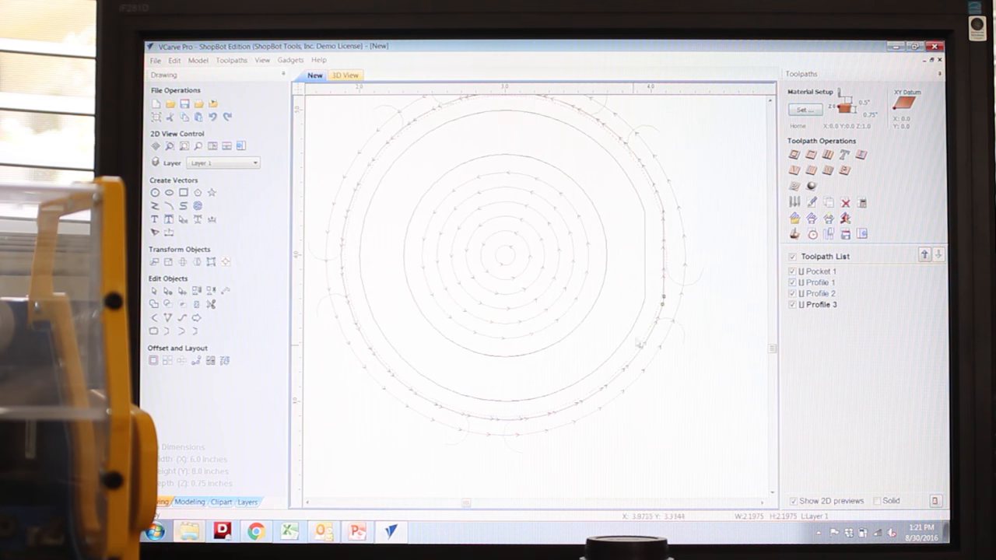
- Start another profile toolpath with holding tabs added
click(795, 159)
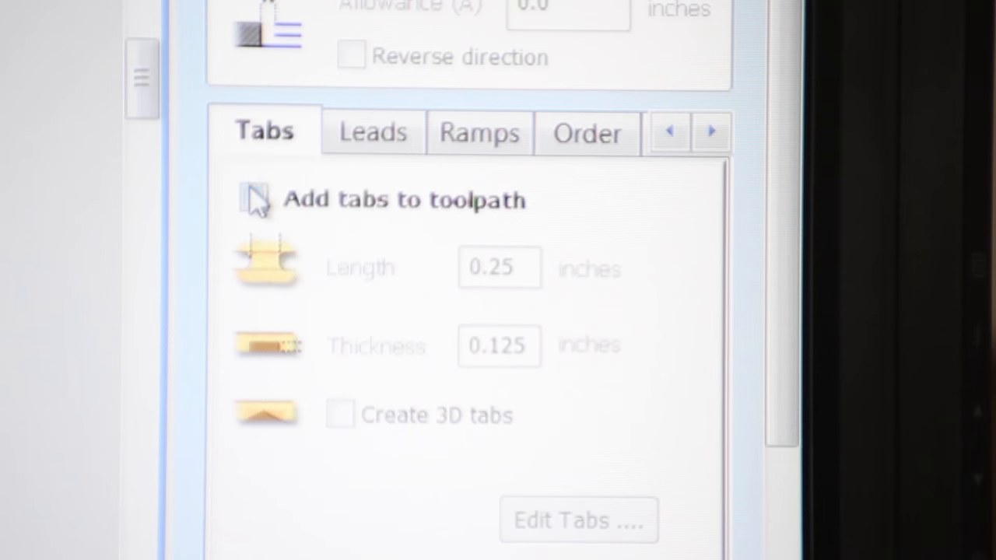
click(255, 200)
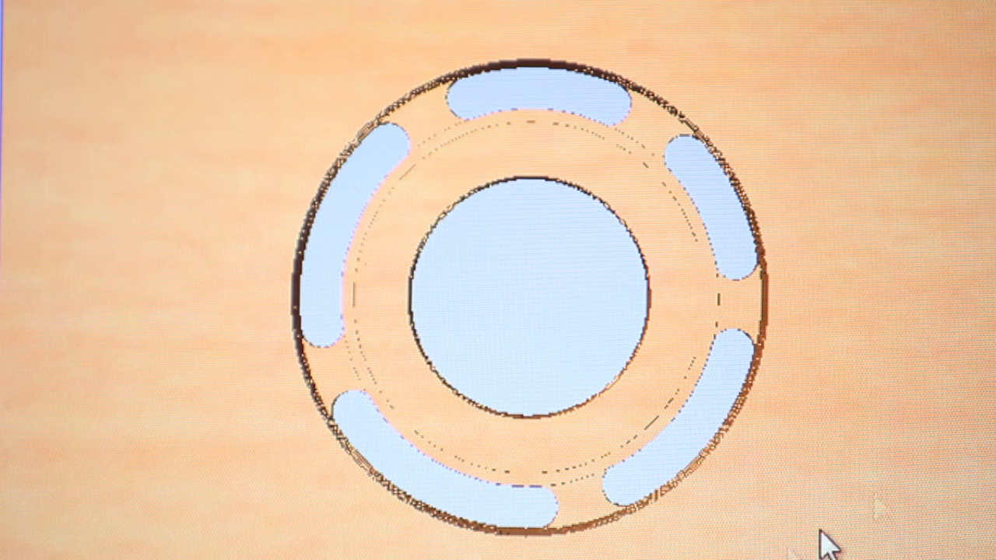
- Tilt the 3D preview of the adapter ring to see the bore and tab cut depths
mouse_move(708, 529)
mouse_down()
mouse_move(430, 499)
mouse_move(334, 366)
mouse_move(548, 307)
mouse_move(700, 292)
mouse_up()
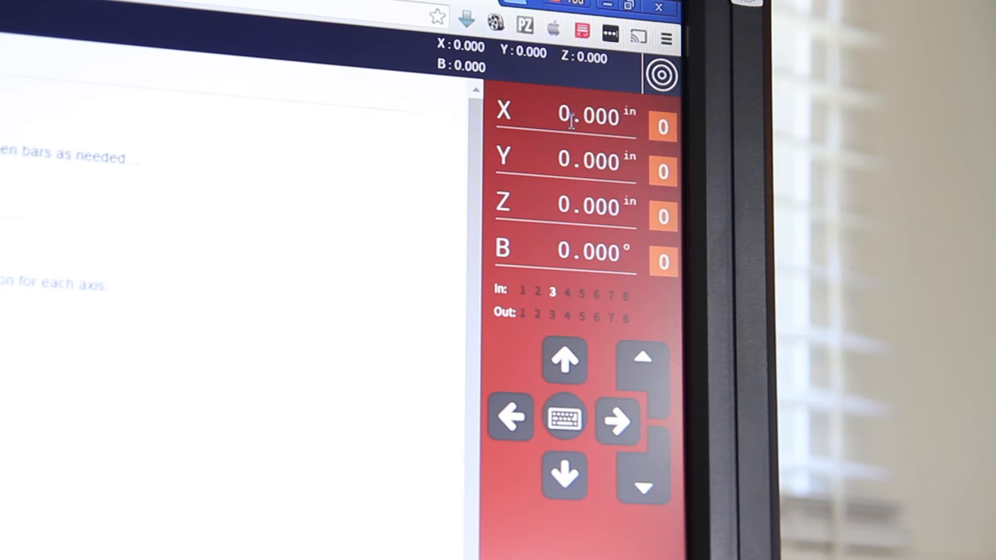
- Begin entering a target X position of 3 inches in the position readout
click(571, 119)
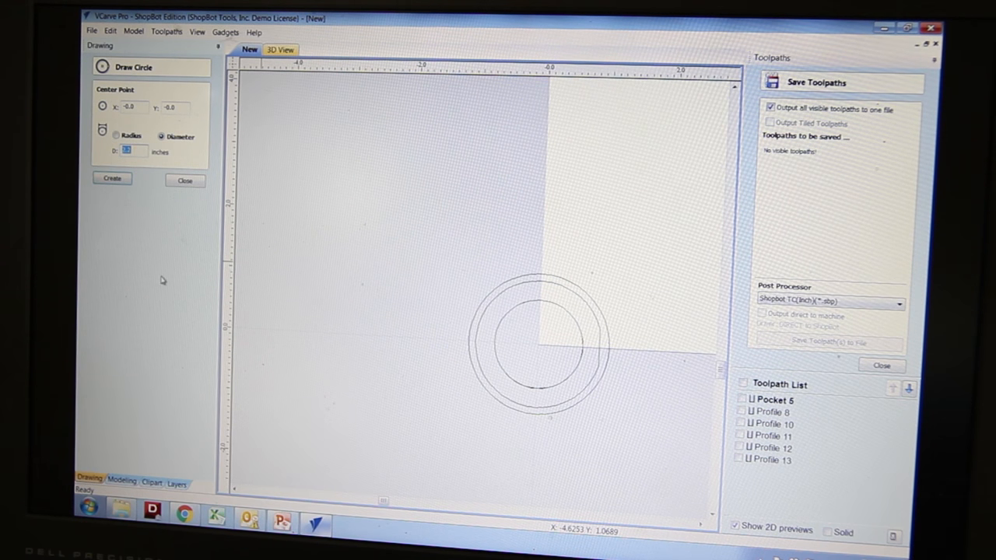
- Convert 3.5 mm to inches (3.5/25.4) in Windows Calculator and return to the drawing
key(super+r)
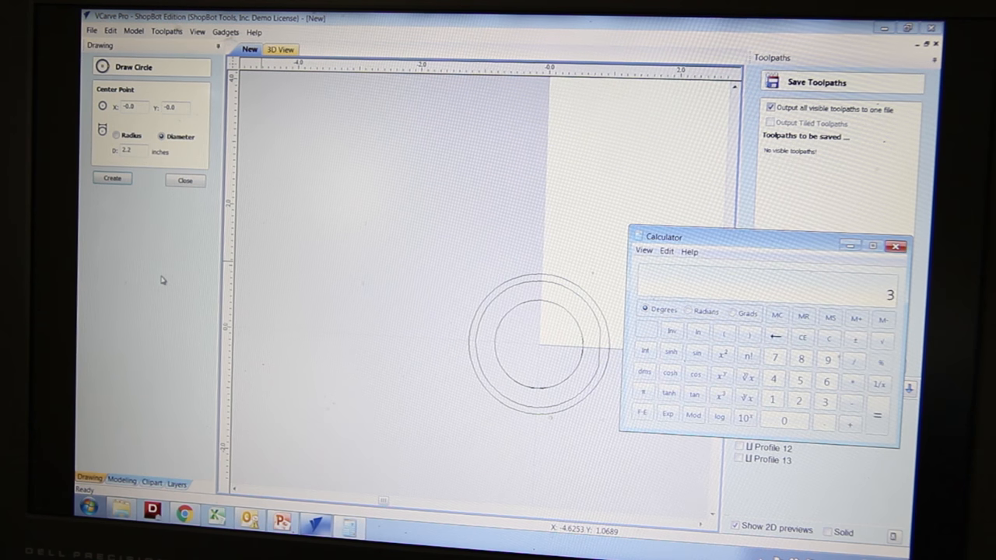
key(slash)
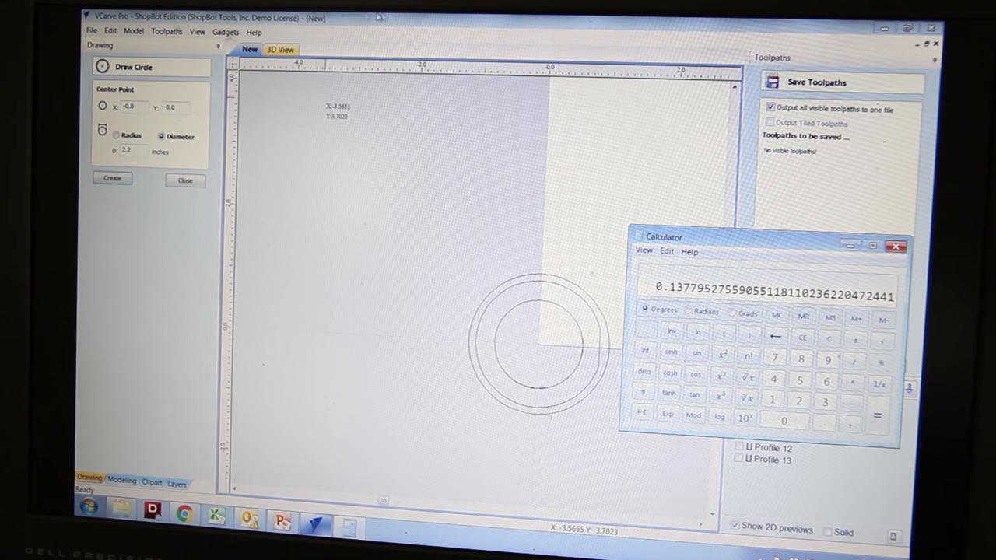
click(379, 17)
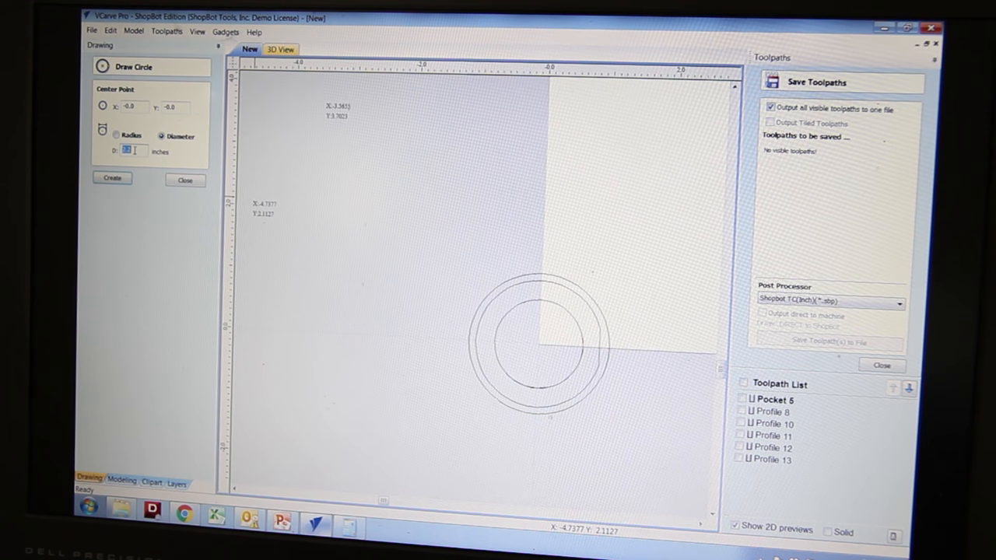
text(0.13)
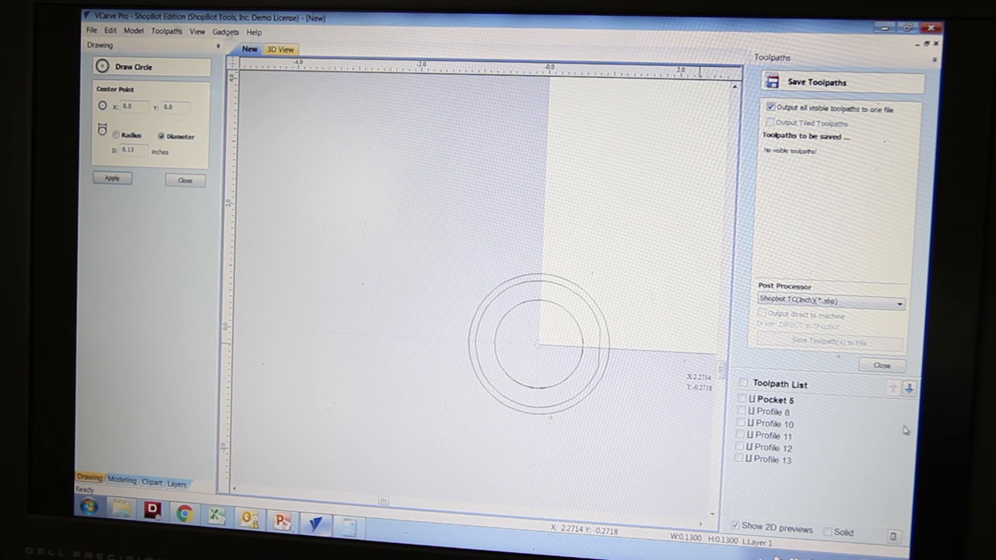
- Dismiss the Save Toolpaths settings and start a new pocket toolpath for the hole
click(880, 366)
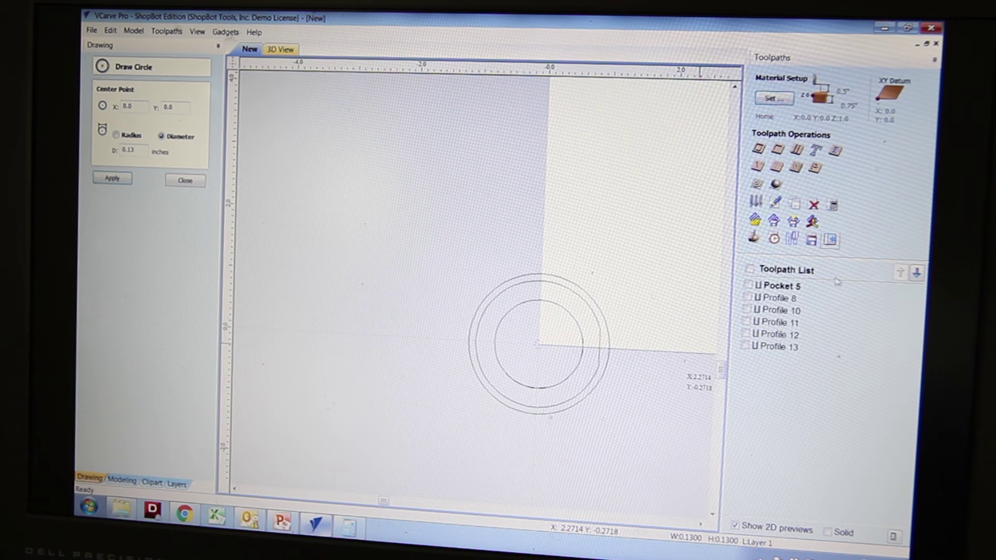
click(778, 150)
- Choose the 1/8" Roughing Pass Aluminum tool from the Tool Database and select the cut depth to set 0.5
click(832, 174)
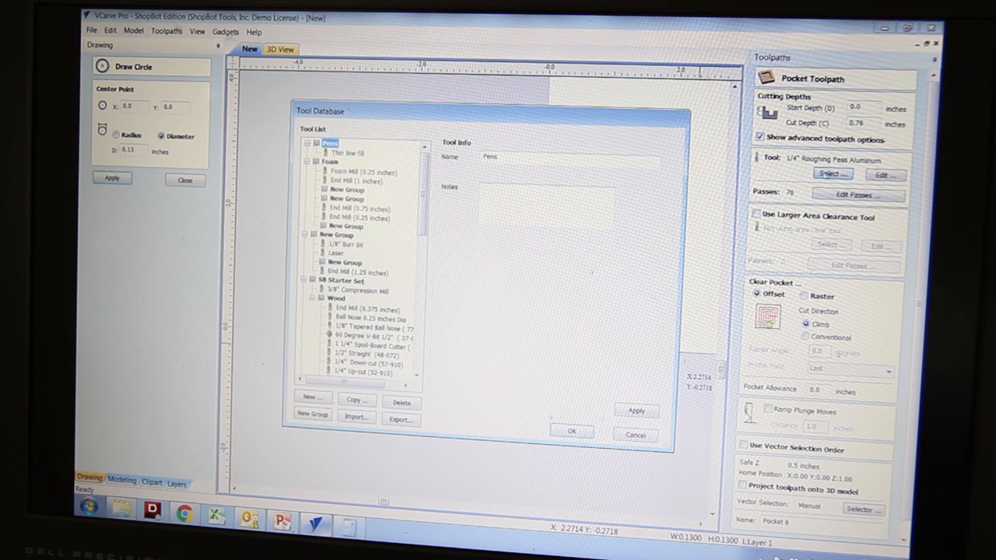
click(418, 362)
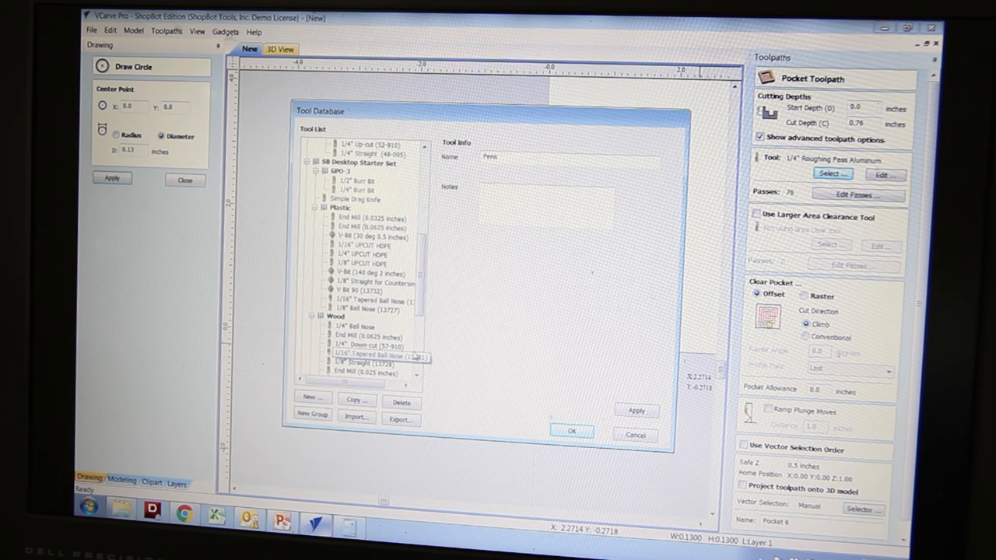
drag(420, 296, 418, 337)
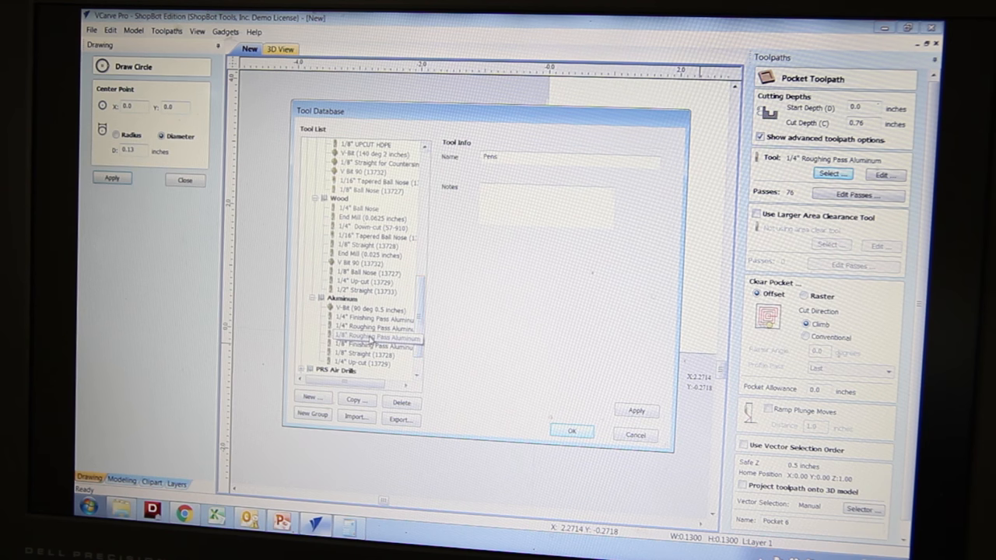
click(576, 432)
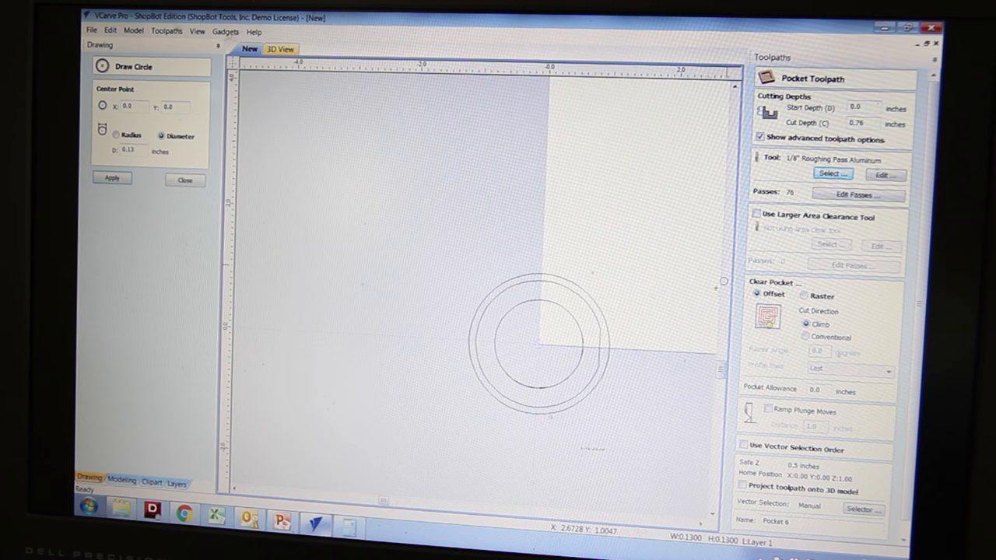
double_click(856, 123)
text(0.5)
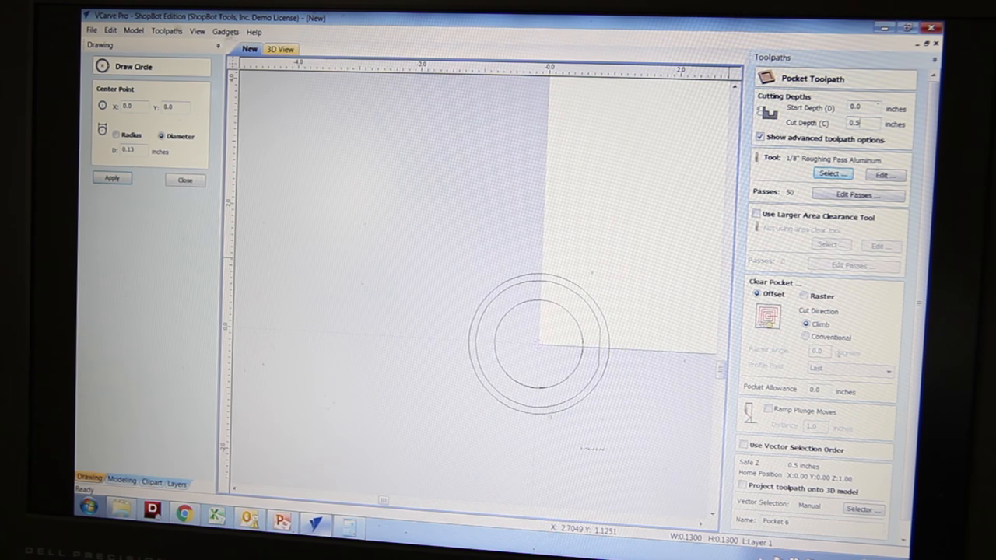
scroll(856, 311, down, 1)
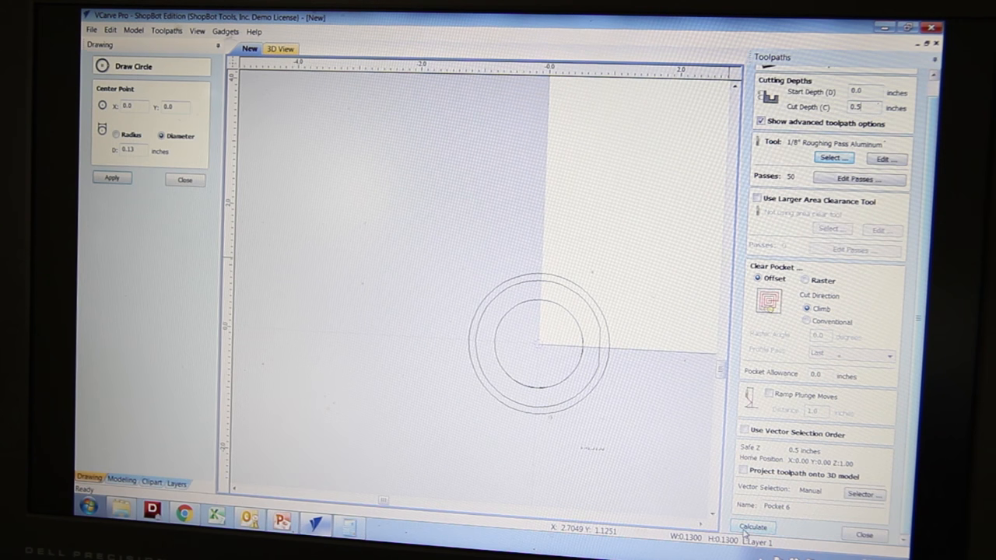